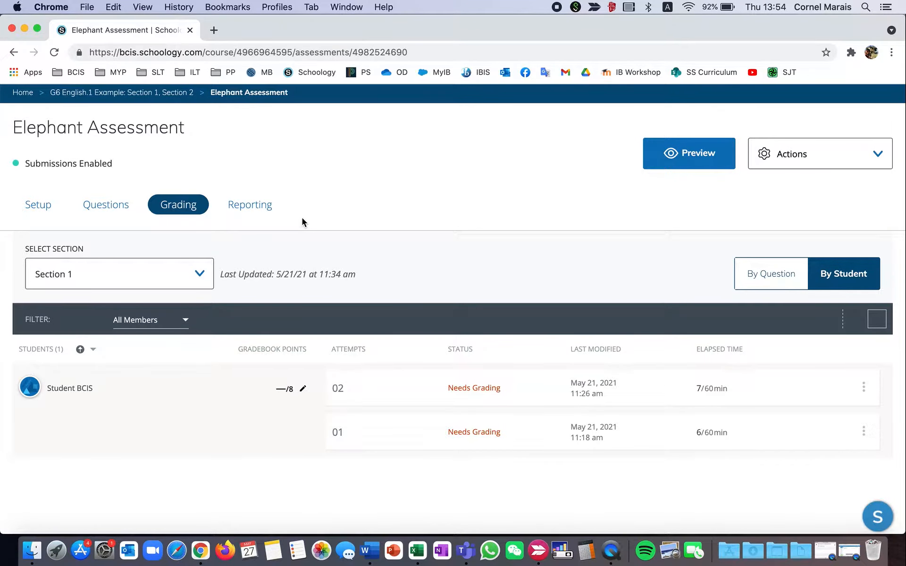
Open attempt 01 of the Section 1 student for grading
{"action": "scroll", "coordinate": [302, 222], "scroll_direction": "down", "scroll_amount": 2}
{"action": "scroll", "coordinate": [302, 218], "scroll_direction": "up", "scroll_amount": 1}
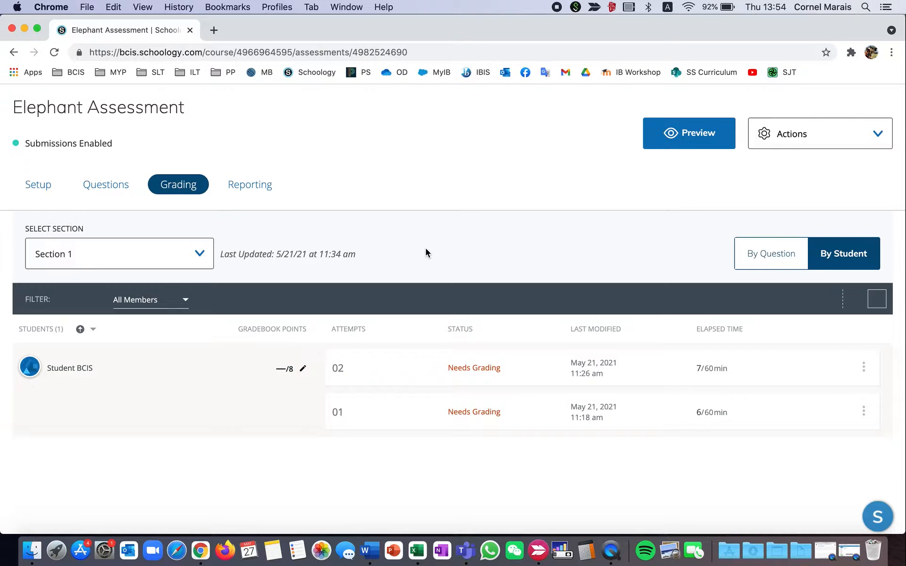
{"action": "scroll", "coordinate": [426, 248], "scroll_direction": "down", "scroll_amount": 1}
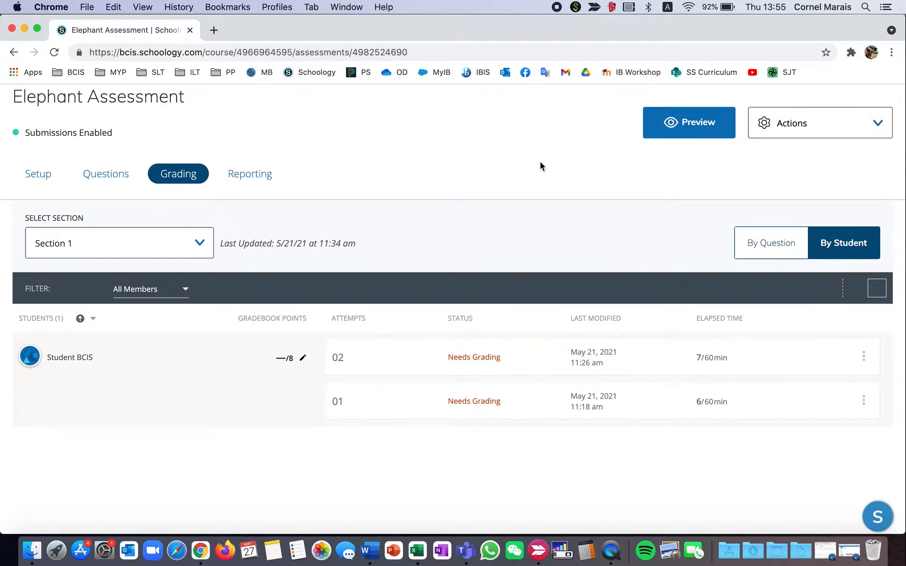
{"action": "scroll", "coordinate": [535, 186], "scroll_direction": "down", "scroll_amount": 3}
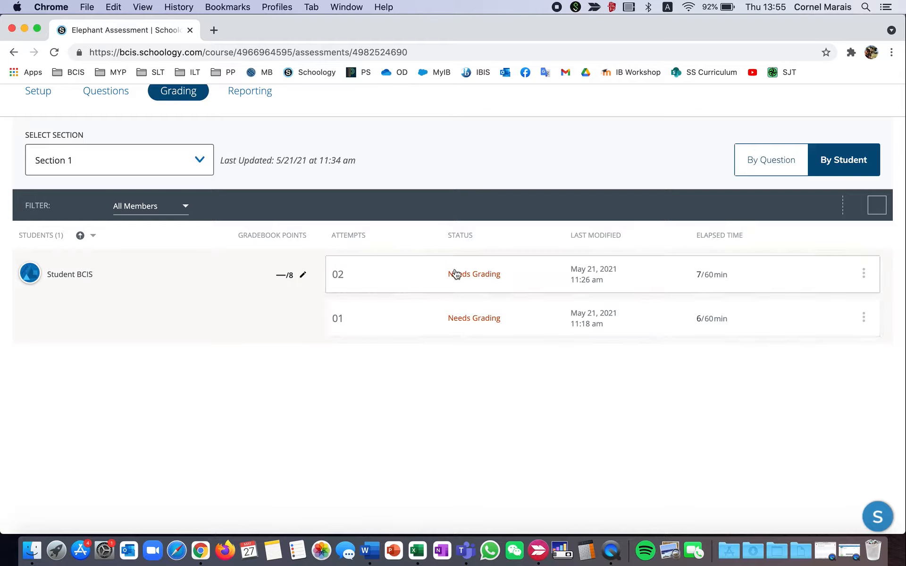
{"action": "left_click", "coordinate": [504, 315]}
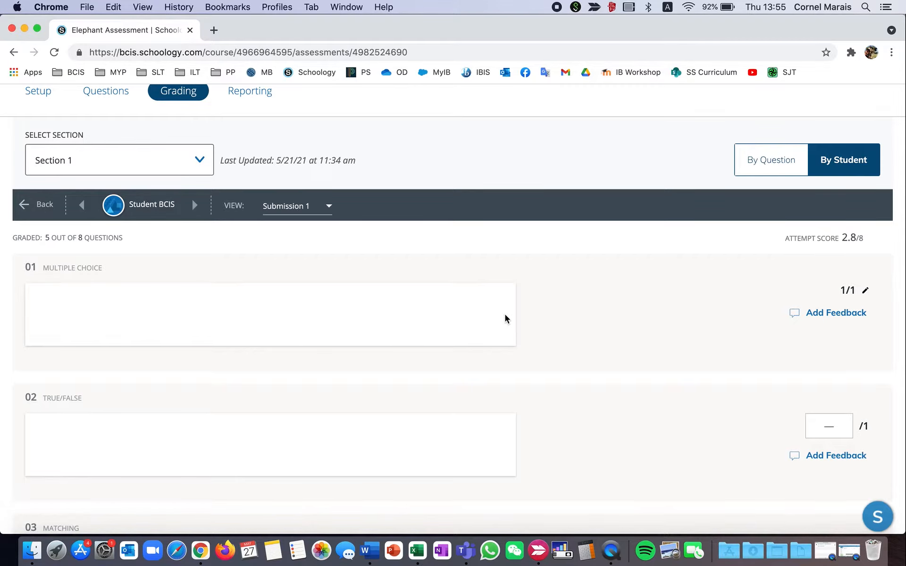
Review the answers to questions 01 to 03 and inspect the feedback form of matching question 03, closing it without saving
{"action": "scroll", "coordinate": [505, 318], "scroll_direction": "down", "scroll_amount": 3}
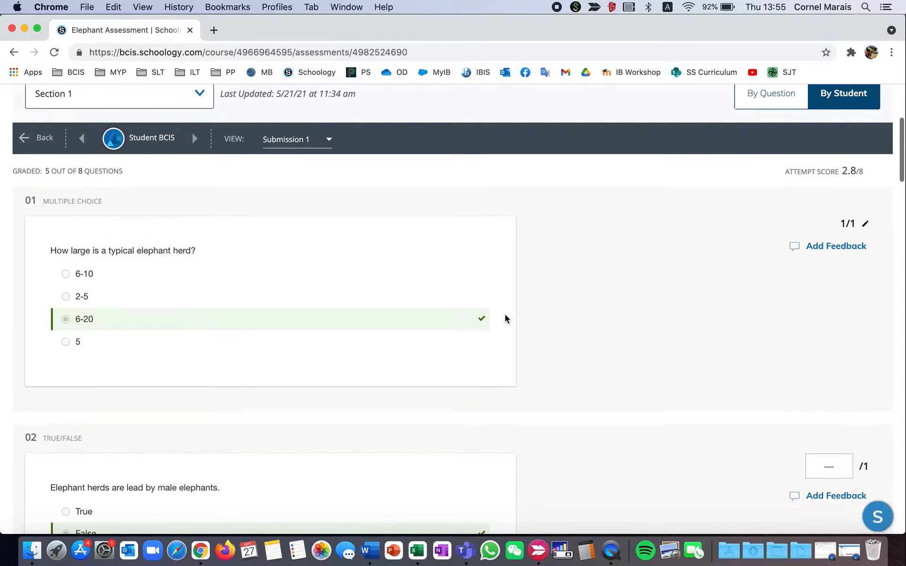
{"action": "scroll", "coordinate": [246, 269], "scroll_direction": "down", "scroll_amount": 5}
{"action": "scroll", "coordinate": [248, 267], "scroll_direction": "down", "scroll_amount": 2}
{"action": "scroll", "coordinate": [268, 254], "scroll_direction": "down", "scroll_amount": 2}
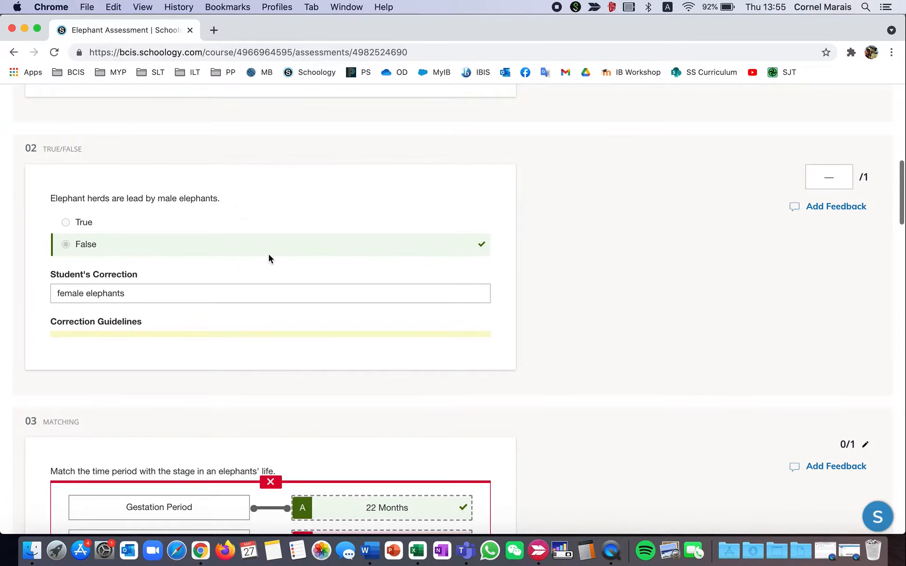
{"action": "scroll", "coordinate": [269, 290], "scroll_direction": "down", "scroll_amount": 2}
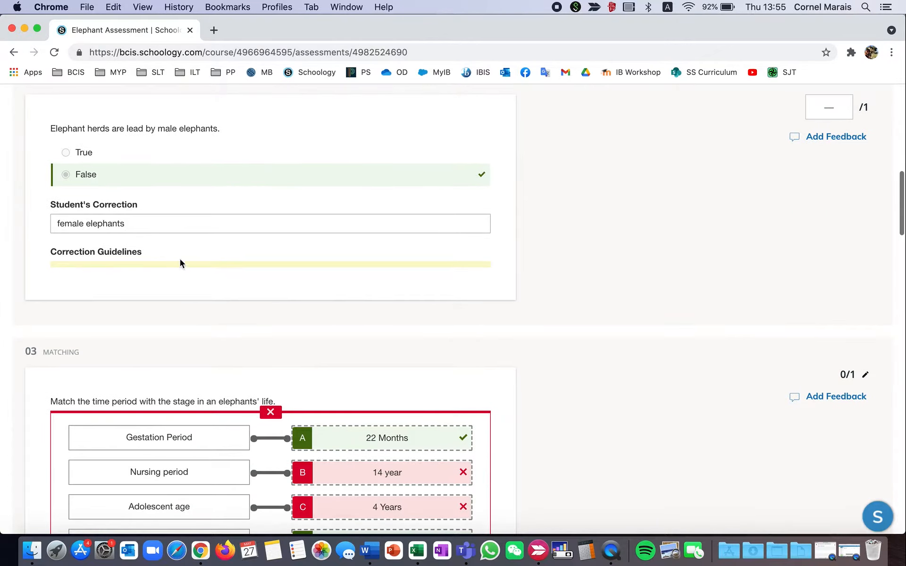
{"action": "scroll", "coordinate": [289, 268], "scroll_direction": "down", "scroll_amount": 6}
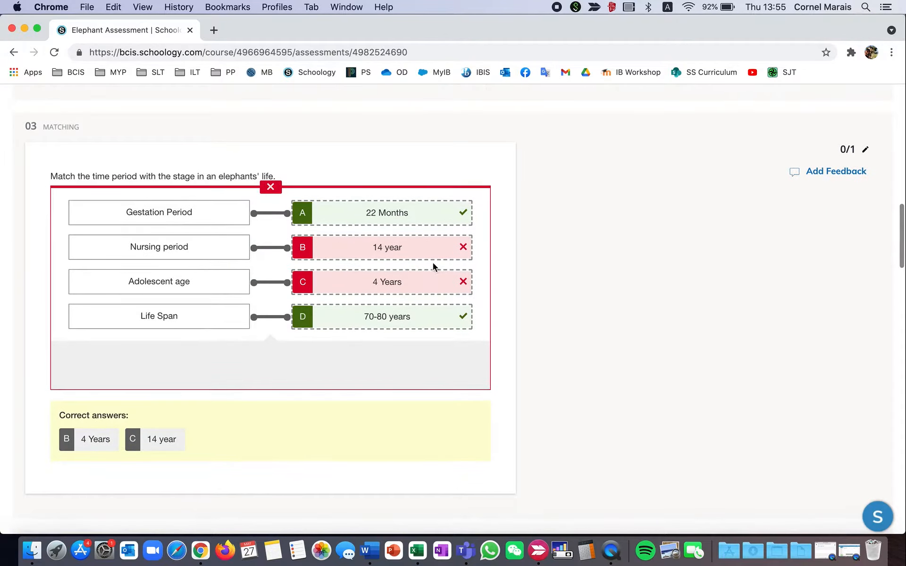
{"action": "left_click", "coordinate": [795, 174]}
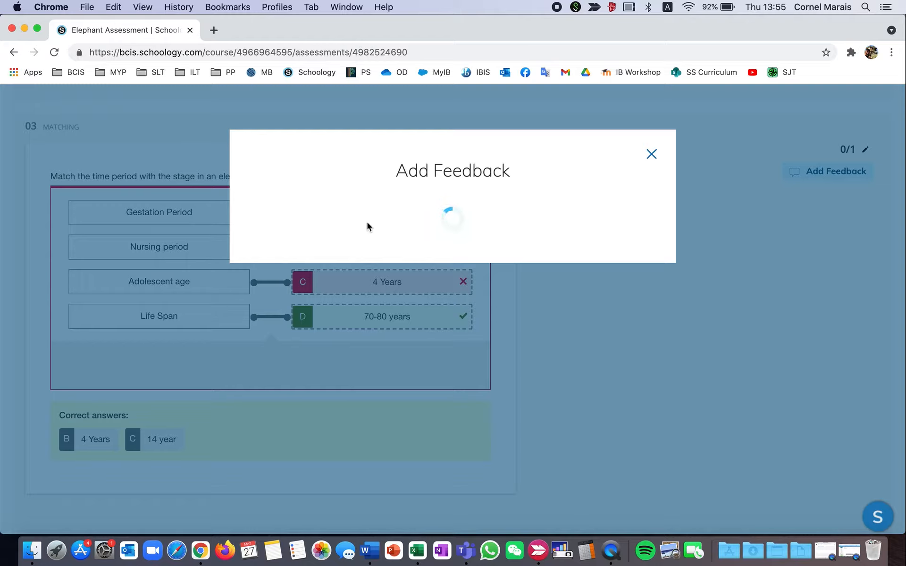
{"action": "left_click", "coordinate": [389, 281]}
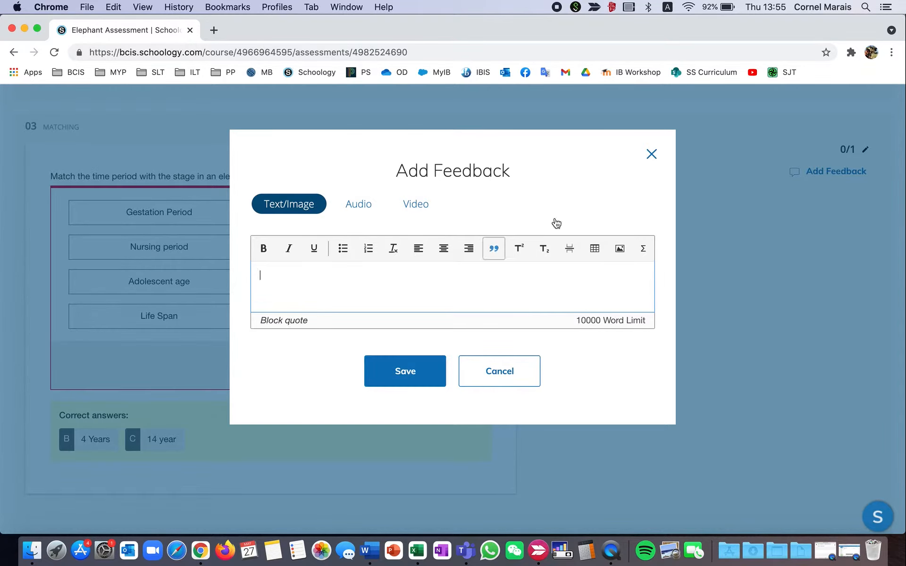
{"action": "left_click", "coordinate": [652, 154]}
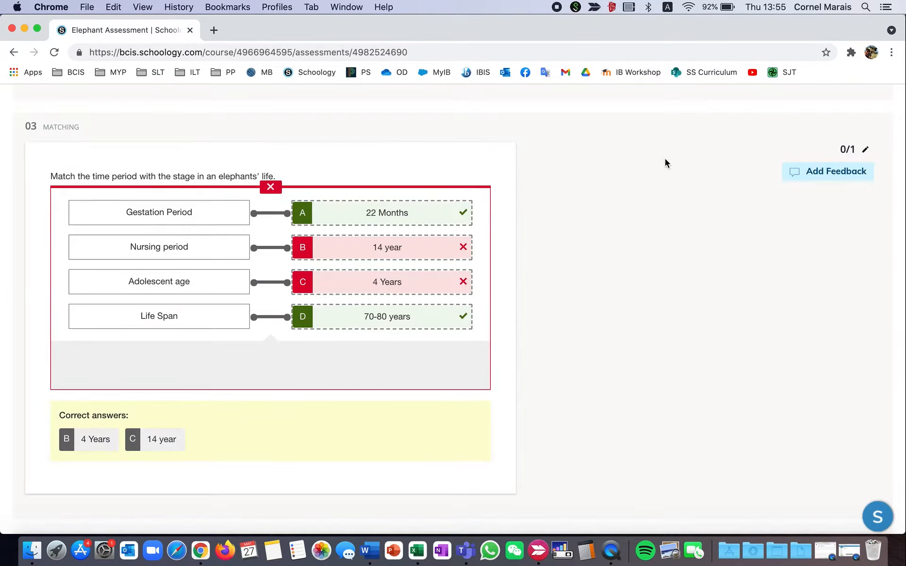
Review the remaining answers of the first submission and give math short answer question 08 a score of 1
{"action": "scroll", "coordinate": [590, 247], "scroll_direction": "down", "scroll_amount": 10}
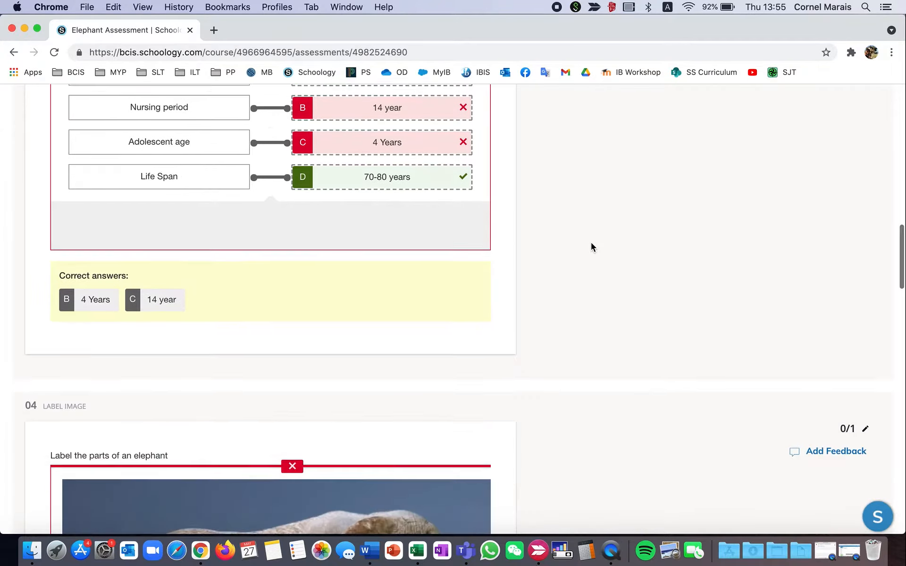
{"action": "scroll", "coordinate": [591, 243], "scroll_direction": "down", "scroll_amount": 1}
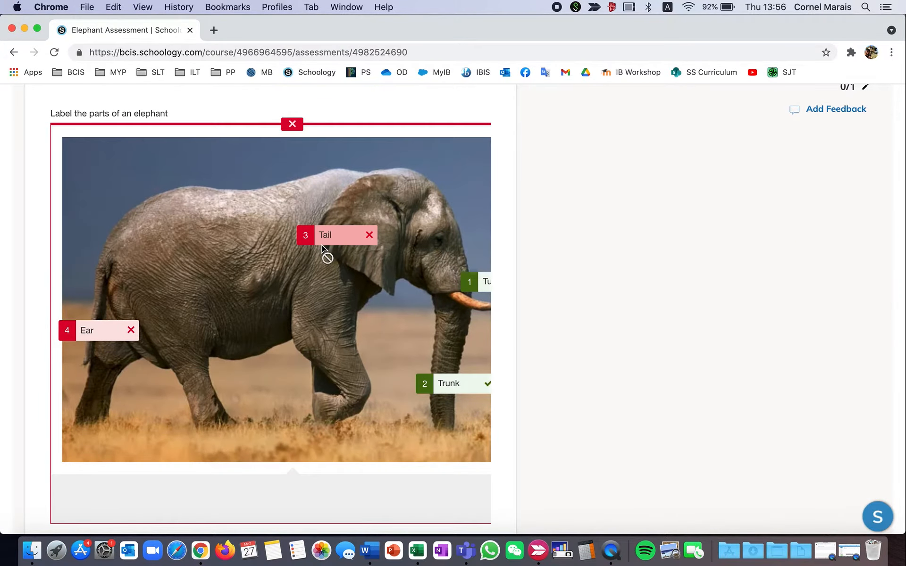
{"action": "scroll", "coordinate": [625, 274], "scroll_direction": "down", "scroll_amount": 11}
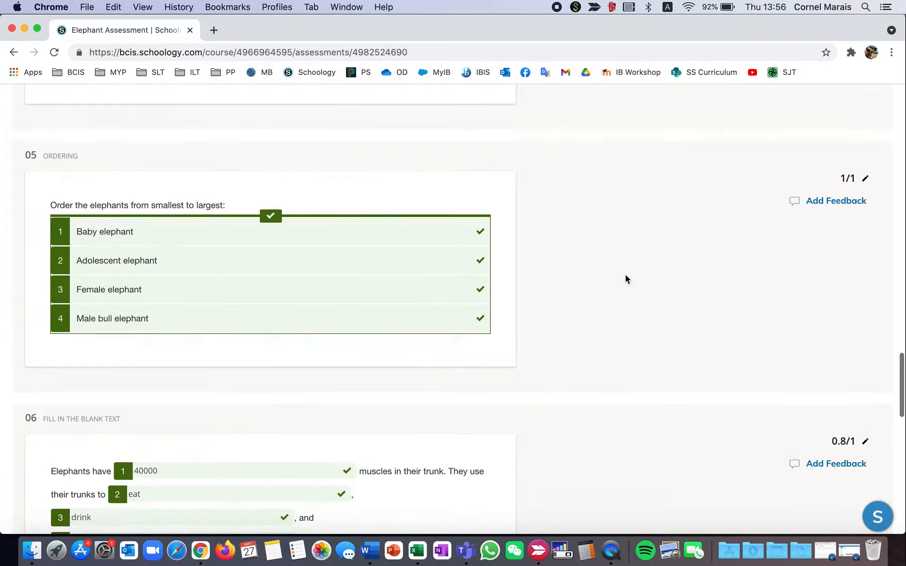
{"action": "scroll", "coordinate": [567, 160], "scroll_direction": "down", "scroll_amount": 6}
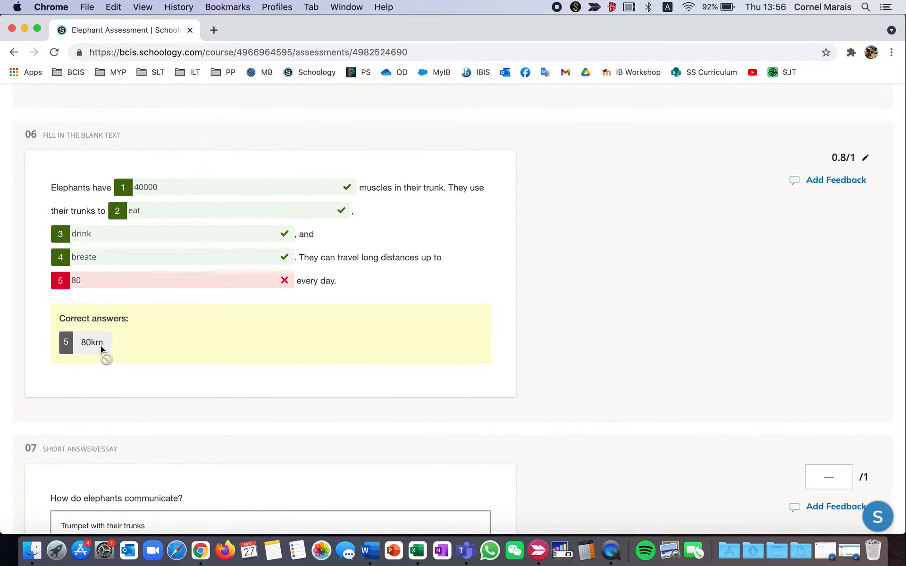
{"action": "scroll", "coordinate": [245, 314], "scroll_direction": "down", "scroll_amount": 5}
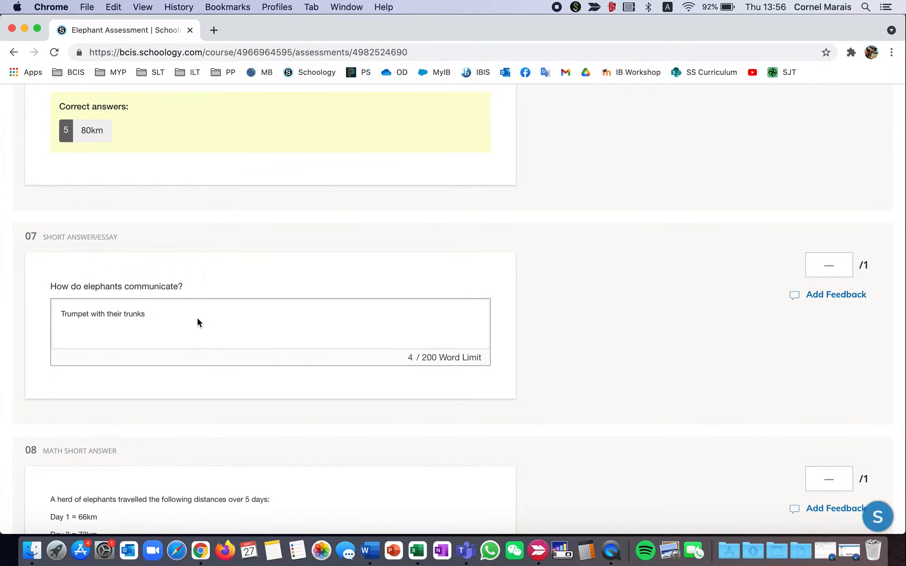
{"action": "scroll", "coordinate": [161, 319], "scroll_direction": "down", "scroll_amount": 6}
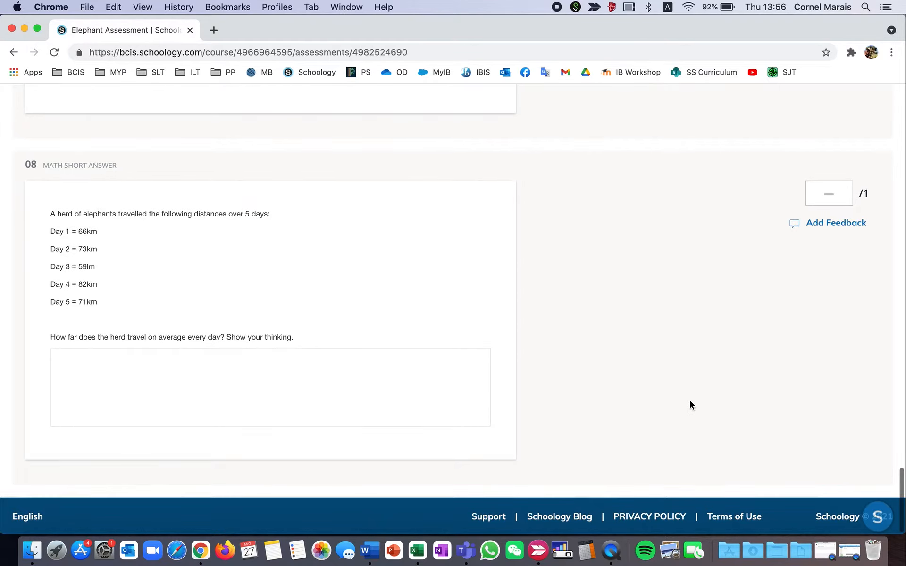
{"action": "left_click", "coordinate": [838, 188]}
{"action": "type", "text": "1"}
{"action": "left_click", "coordinate": [753, 233]}
Try to give short answer question 07 of the first submission a score of 1
{"action": "scroll", "coordinate": [753, 233], "scroll_direction": "up", "scroll_amount": 3}
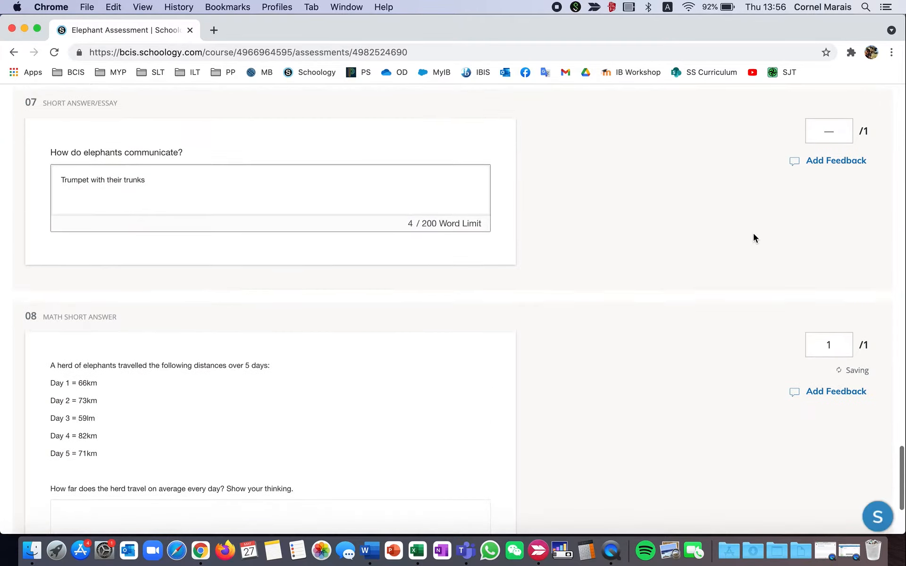
{"action": "left_click", "coordinate": [837, 171]}
{"action": "type", "text": "1"}
Switch the grading view of the same student to Submission 2
{"action": "scroll", "coordinate": [729, 262], "scroll_direction": "up", "scroll_amount": 1}
{"action": "scroll", "coordinate": [730, 258], "scroll_direction": "up", "scroll_amount": 10}
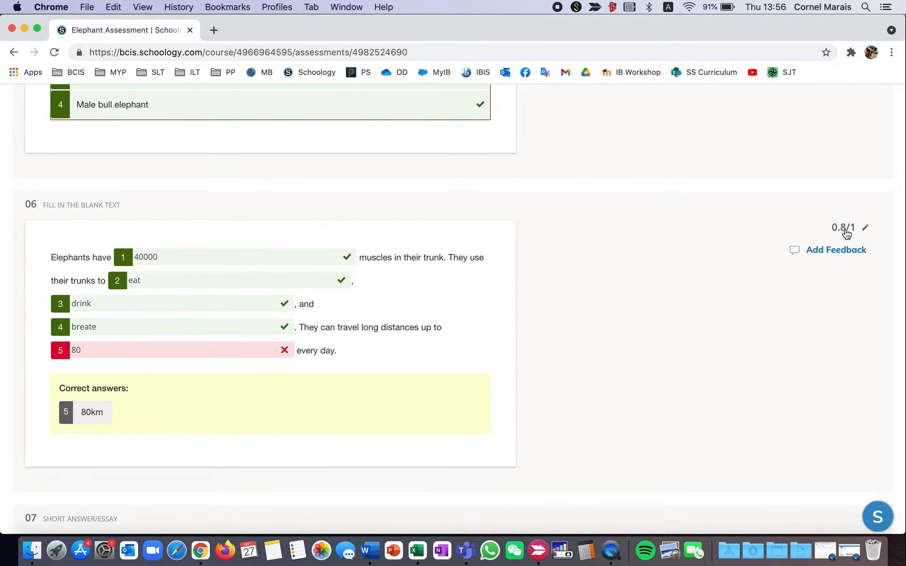
{"action": "scroll", "coordinate": [526, 307], "scroll_direction": "up", "scroll_amount": 15}
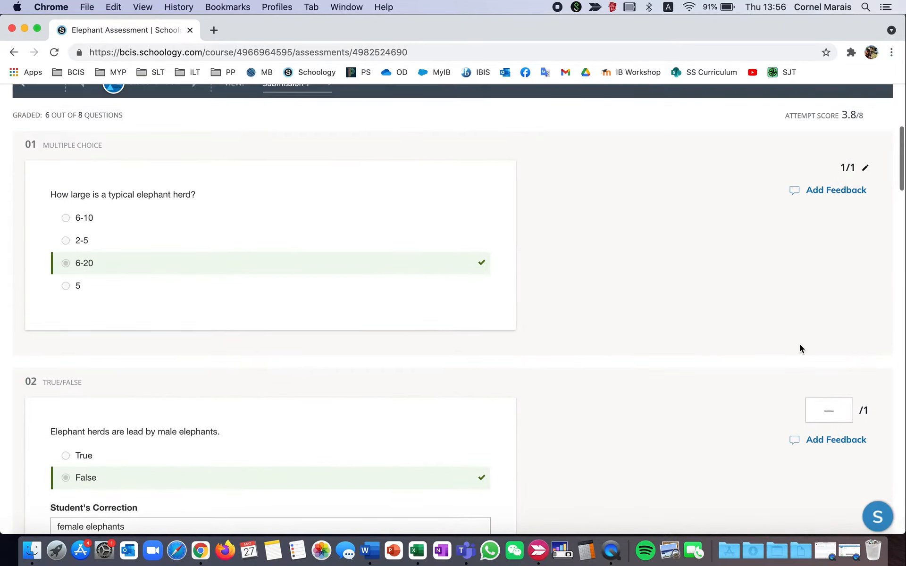
{"action": "scroll", "coordinate": [666, 281], "scroll_direction": "up", "scroll_amount": 5}
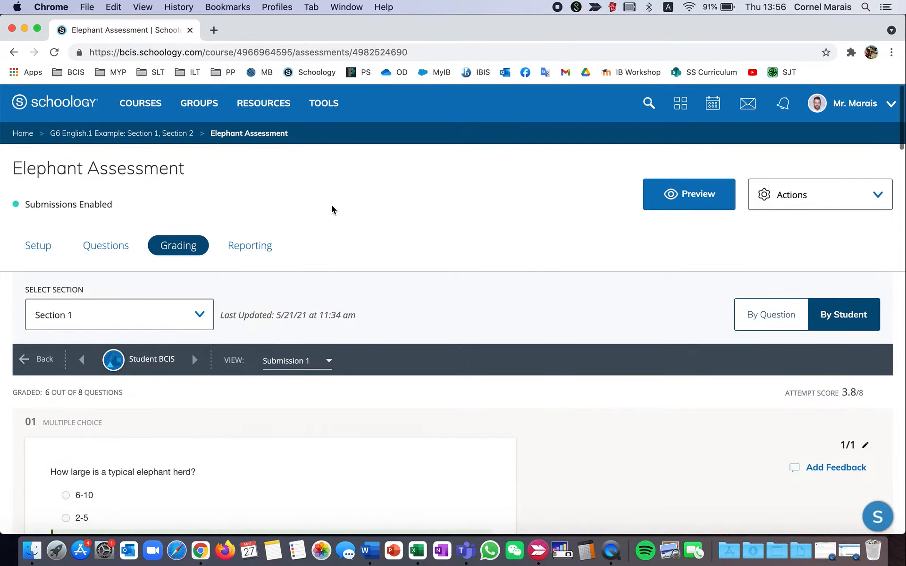
{"action": "scroll", "coordinate": [332, 207], "scroll_direction": "down", "scroll_amount": 1}
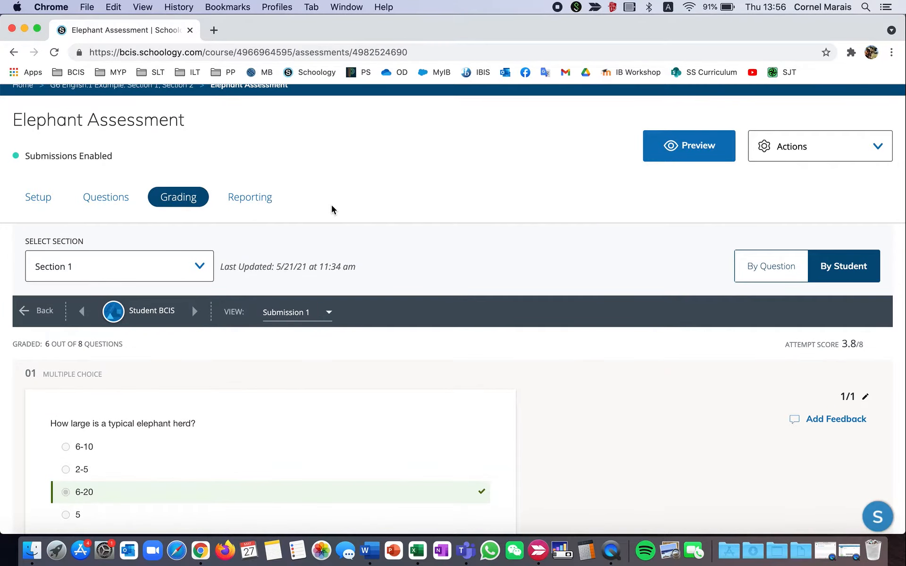
{"action": "scroll", "coordinate": [331, 208], "scroll_direction": "down", "scroll_amount": 3}
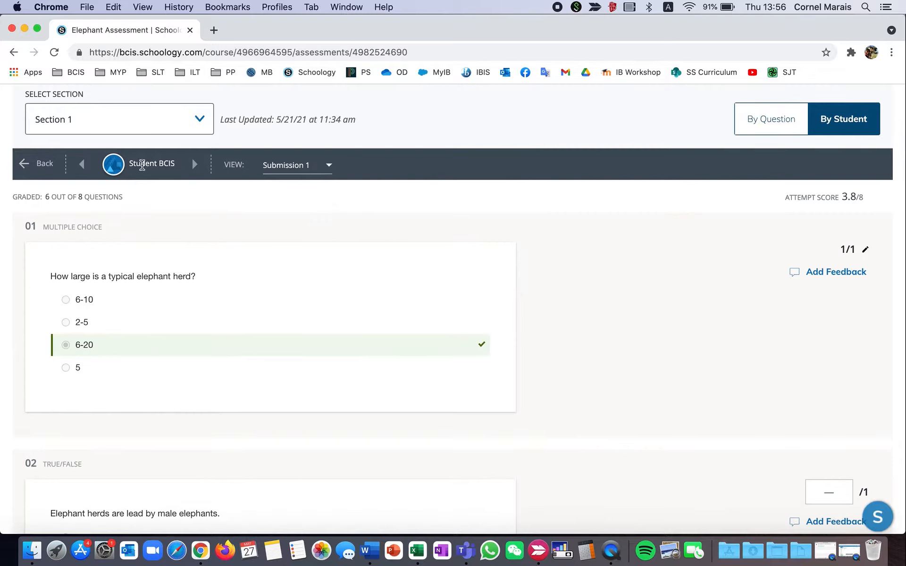
{"action": "left_click", "coordinate": [329, 165]}
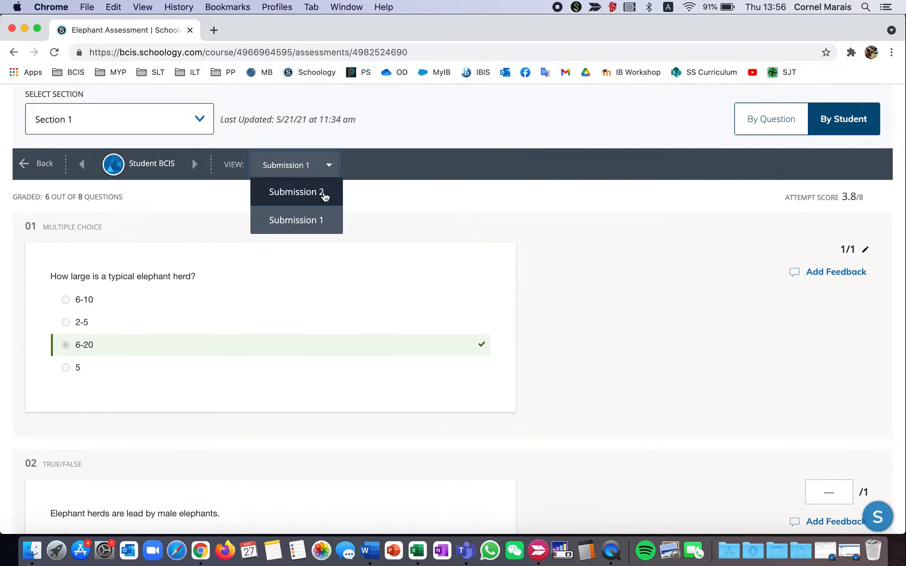
{"action": "left_click", "coordinate": [322, 191]}
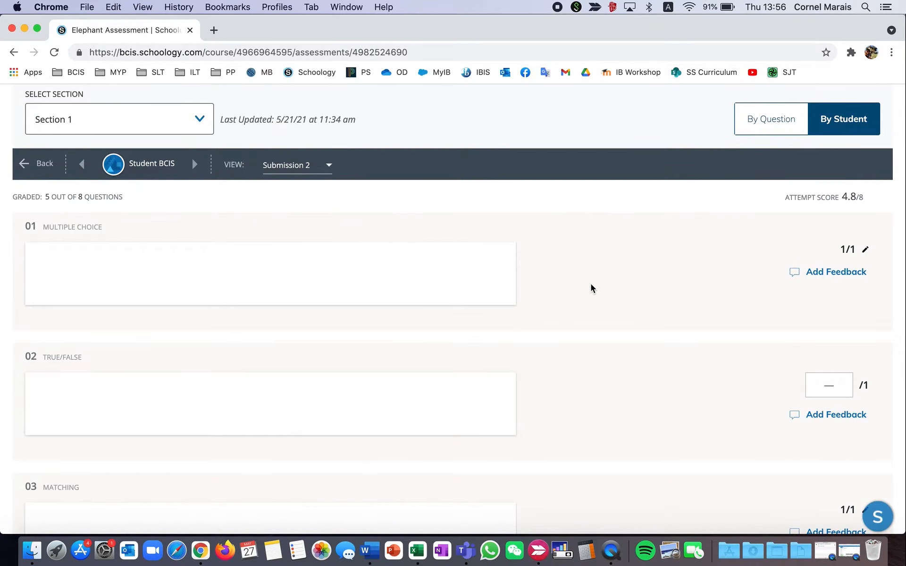
Review the student's answers in Submission 2 from the multiple choice question through math question 08
{"action": "scroll", "coordinate": [332, 330], "scroll_direction": "down", "scroll_amount": 2}
{"action": "scroll", "coordinate": [332, 330], "scroll_direction": "down", "scroll_amount": 20}
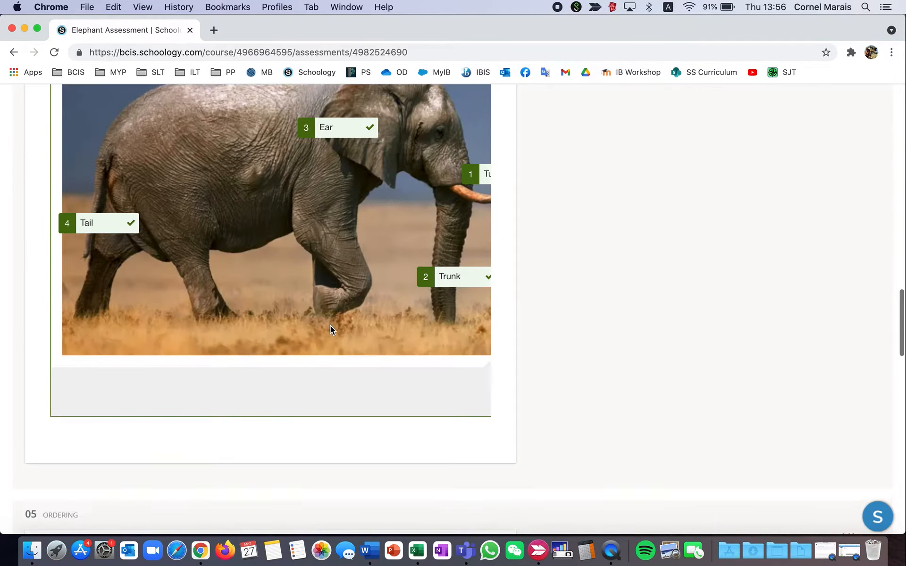
{"action": "scroll", "coordinate": [330, 329], "scroll_direction": "down", "scroll_amount": 15}
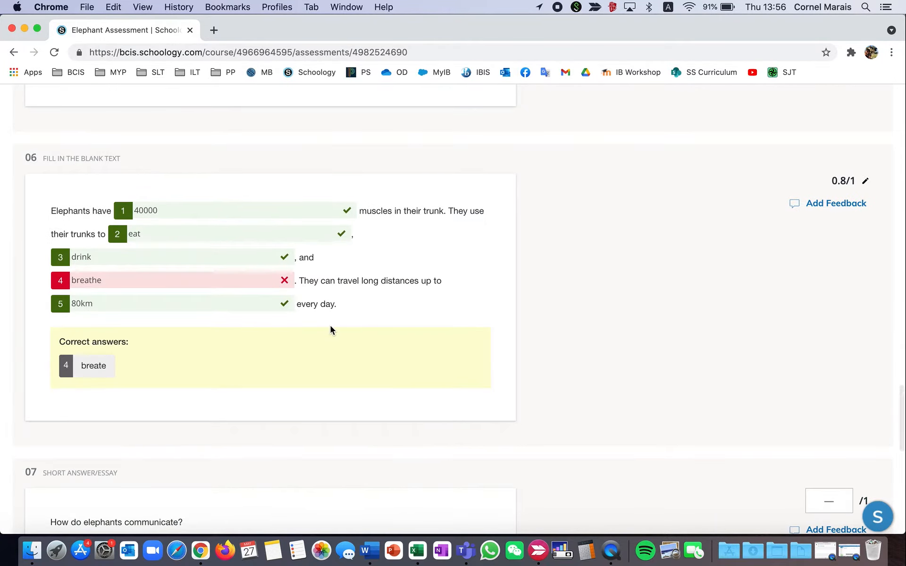
{"action": "scroll", "coordinate": [263, 366], "scroll_direction": "down", "scroll_amount": 5}
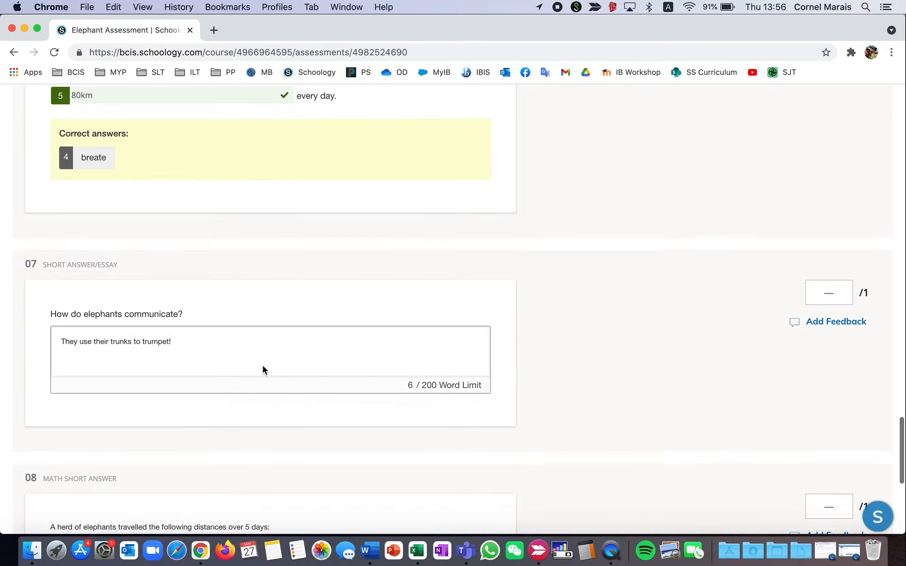
{"action": "scroll", "coordinate": [262, 366], "scroll_direction": "down", "scroll_amount": 5}
{"action": "scroll", "coordinate": [262, 369], "scroll_direction": "down", "scroll_amount": 3}
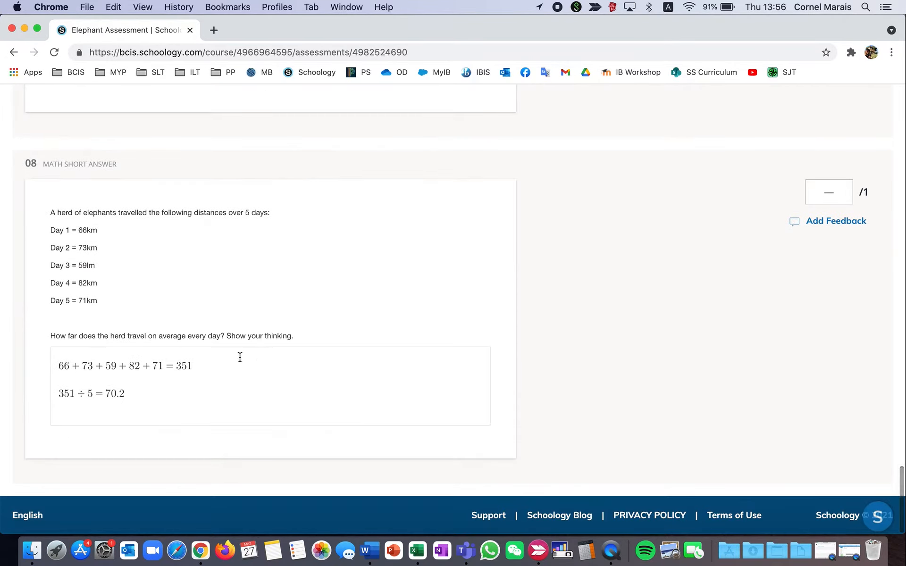
{"action": "scroll", "coordinate": [216, 361], "scroll_direction": "up", "scroll_amount": 20}
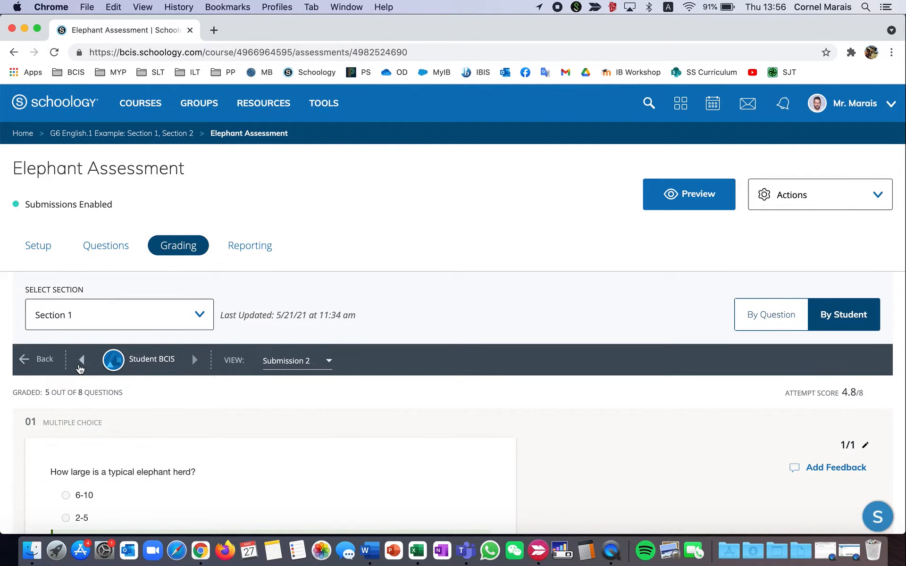
Try to move to the next student and return to the Section 1 list of students and attempts
{"action": "scroll", "coordinate": [185, 360], "scroll_direction": "down", "scroll_amount": 2}
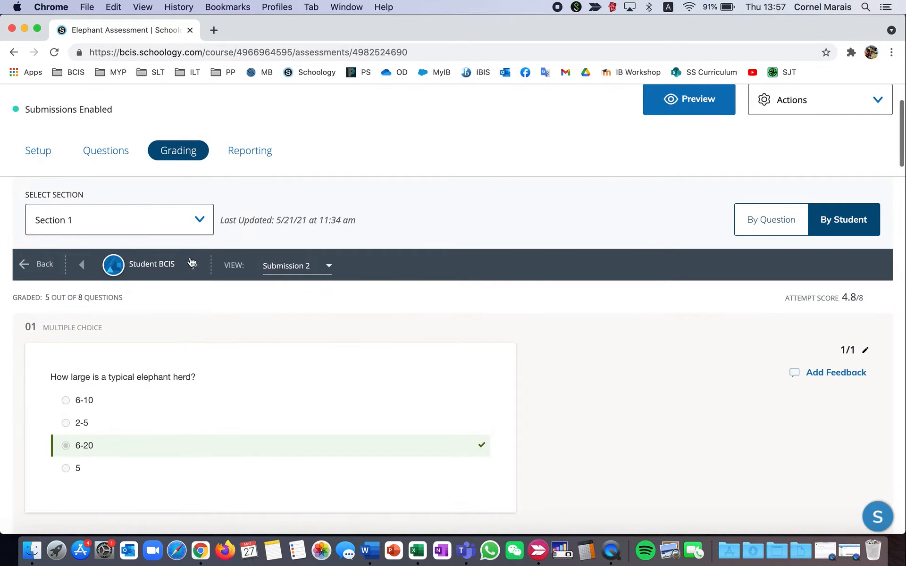
{"action": "left_click", "coordinate": [196, 265]}
{"action": "left_click", "coordinate": [196, 265]}
{"action": "left_click", "coordinate": [37, 264]}
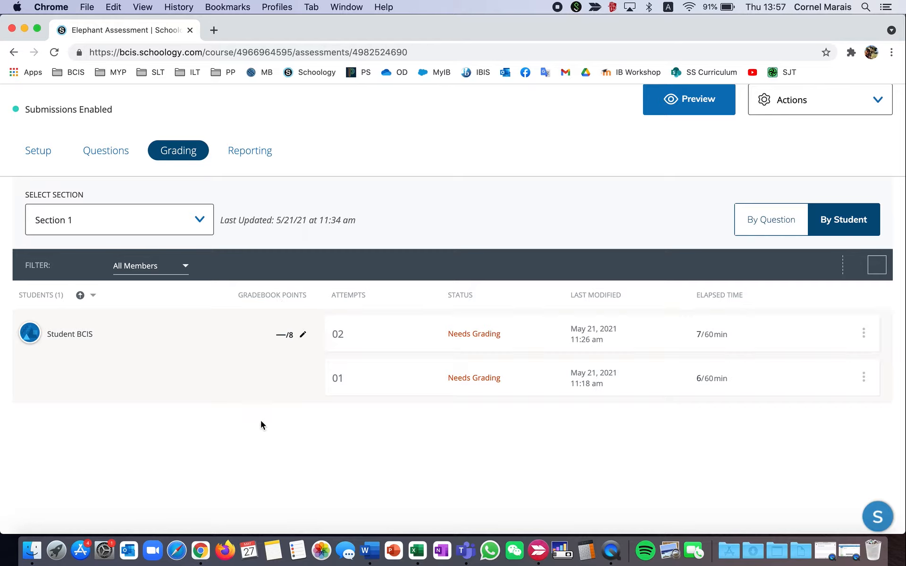
Set the student's gradebook points for the assessment to 7 out of 8
{"action": "left_click", "coordinate": [286, 335]}
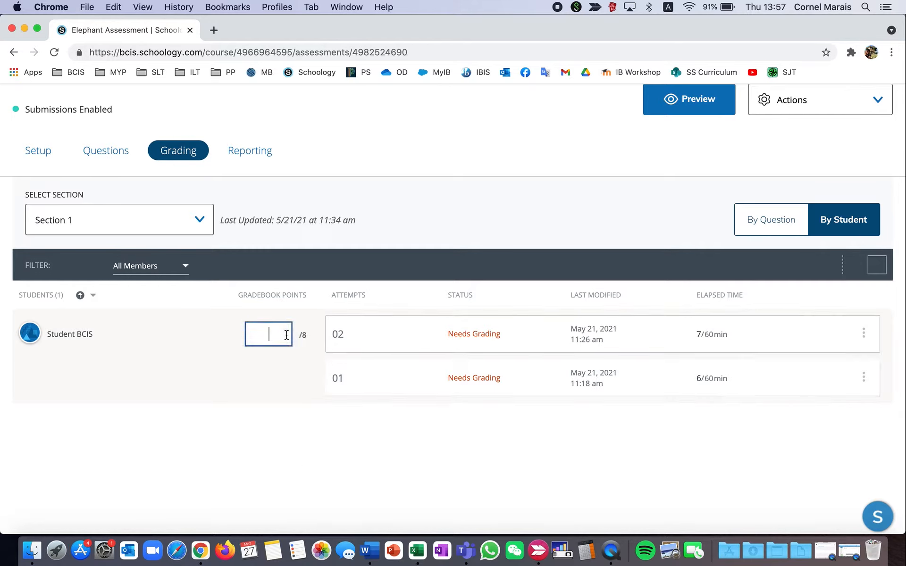
{"action": "type", "text": "7"}
{"action": "key", "text": "Return"}
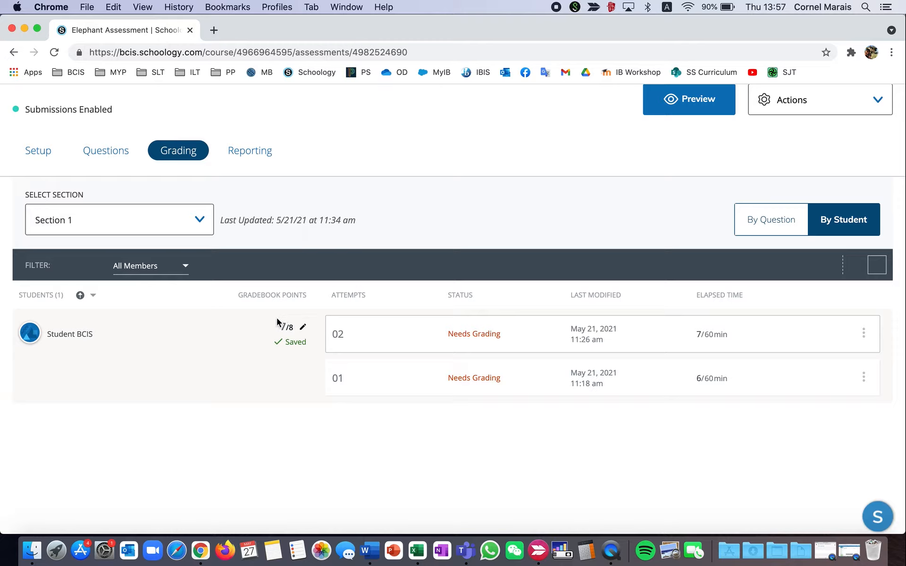
Clear the student's manually entered gradebook points
{"action": "left_click", "coordinate": [863, 331]}
{"action": "left_click", "coordinate": [288, 343]}
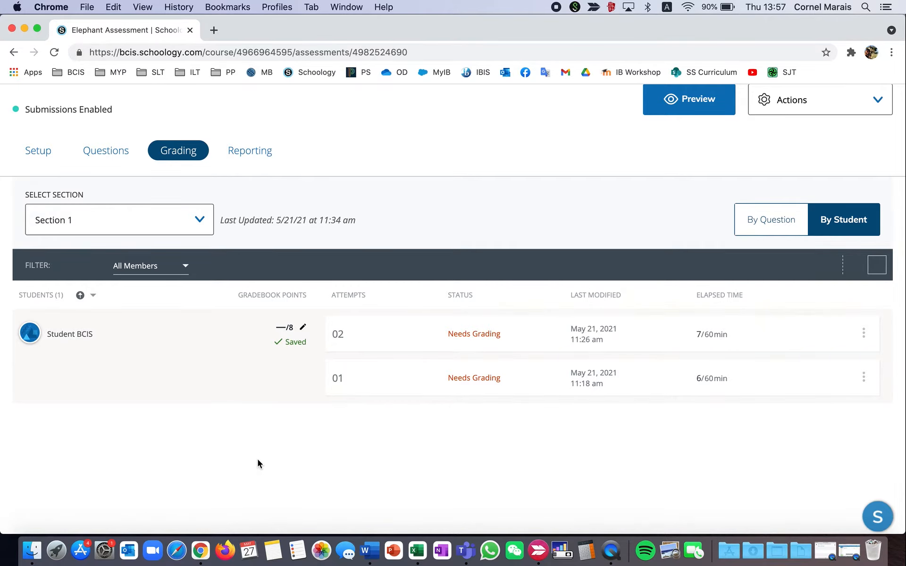
Set the student's gradebook points for the assessment to 6 out of 8
{"action": "left_click", "coordinate": [284, 329]}
{"action": "type", "text": "6"}
{"action": "key", "text": "Return"}
Check the assessment's reporting for Section 1 and Section 2, finishing with Section 1 selected
{"action": "scroll", "coordinate": [310, 421], "scroll_direction": "up", "scroll_amount": 4}
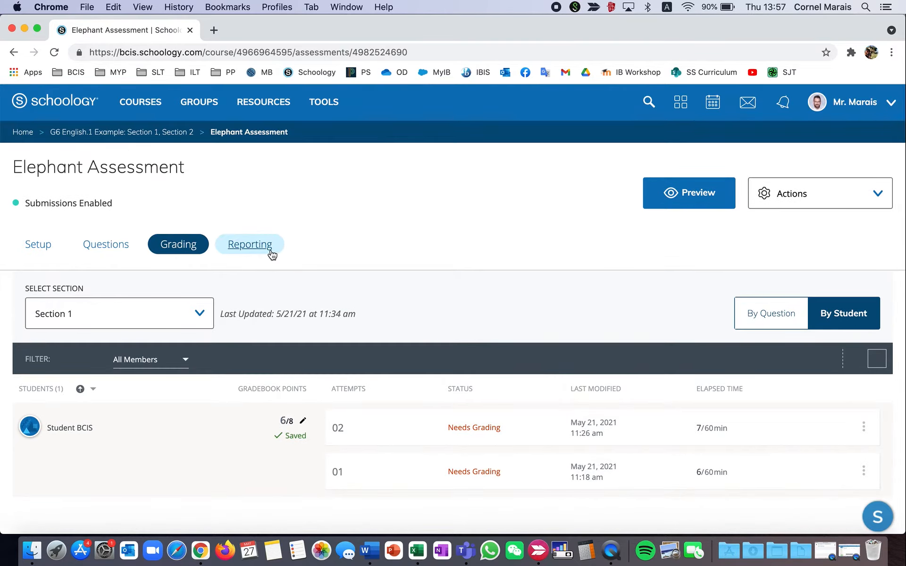
{"action": "left_click", "coordinate": [273, 257]}
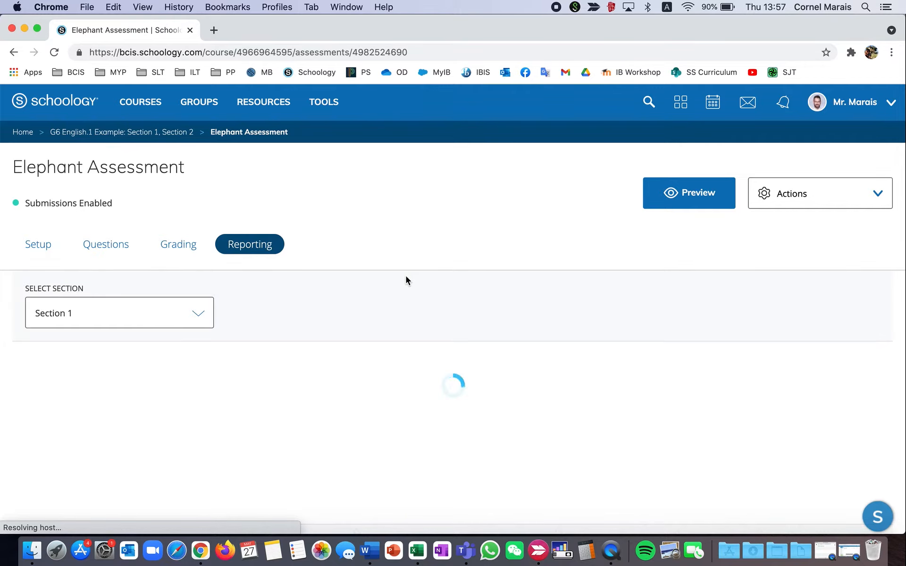
{"action": "scroll", "coordinate": [405, 280], "scroll_direction": "down", "scroll_amount": 1}
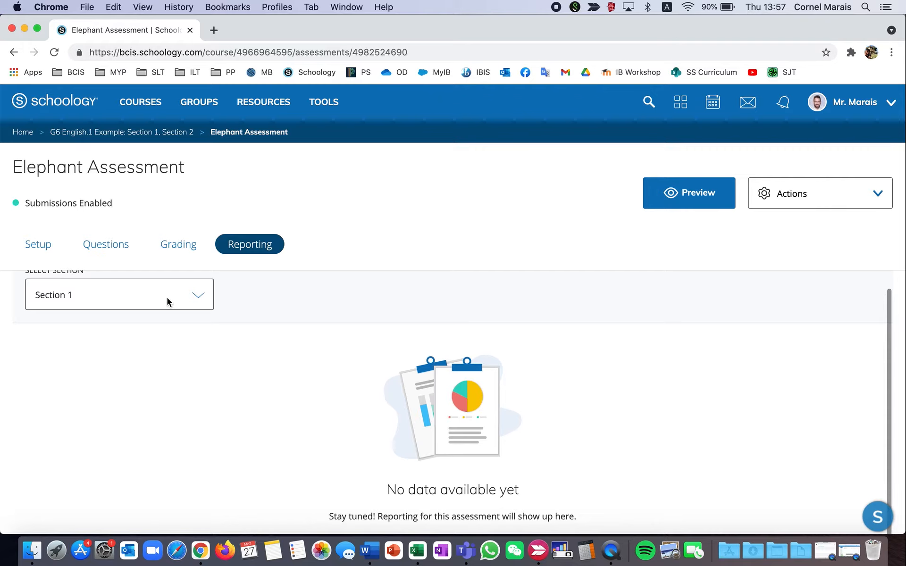
{"action": "scroll", "coordinate": [226, 313], "scroll_direction": "up", "scroll_amount": 1}
{"action": "left_click", "coordinate": [199, 318]}
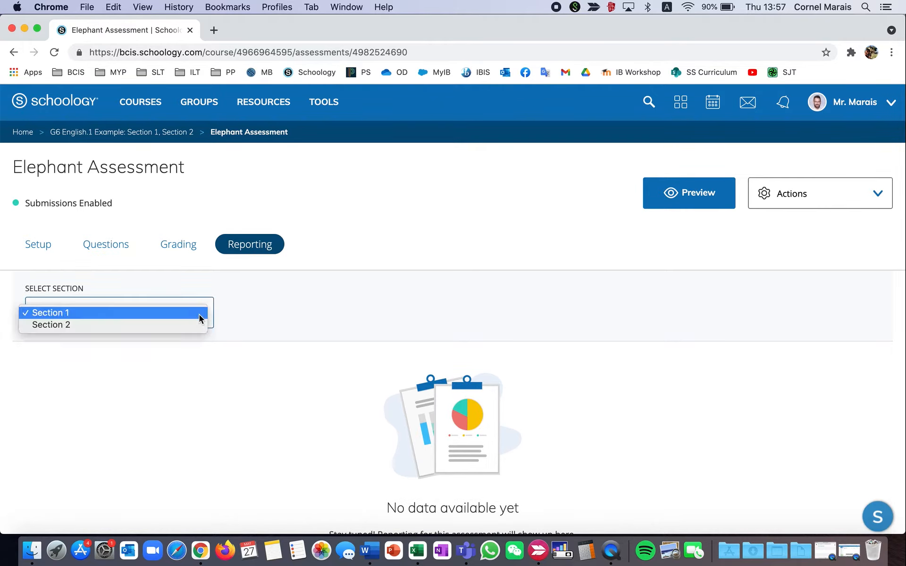
{"action": "left_click", "coordinate": [193, 325]}
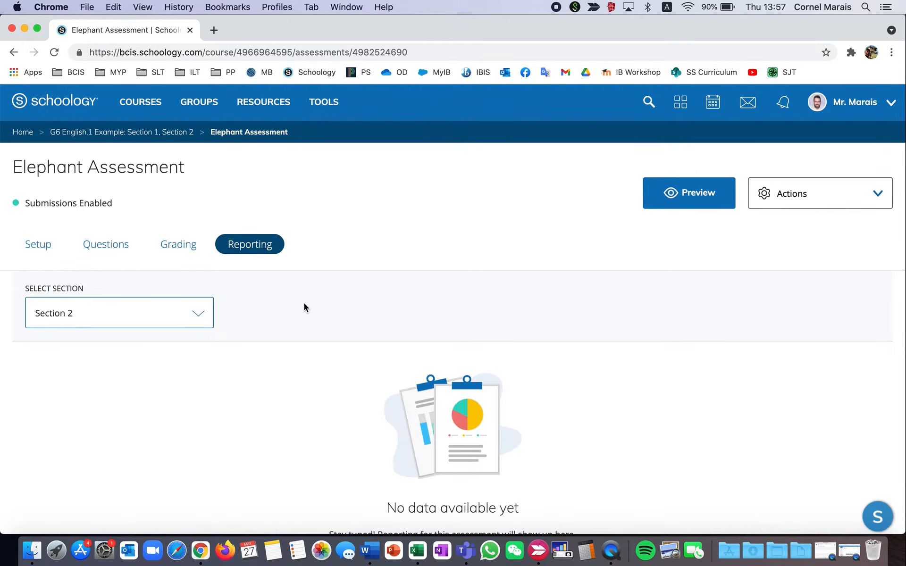
{"action": "left_click", "coordinate": [210, 314]}
{"action": "left_click", "coordinate": [171, 305]}
{"action": "scroll", "coordinate": [403, 310], "scroll_direction": "down", "scroll_amount": 1}
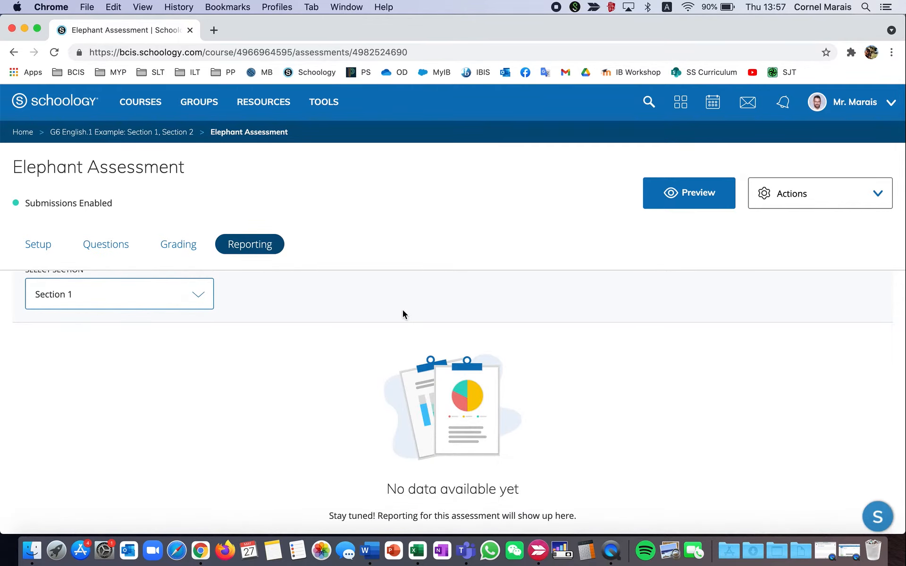
Return to the Section 1 grading overview, show it by question, and review the question types, points and average scores
{"action": "left_click", "coordinate": [188, 243]}
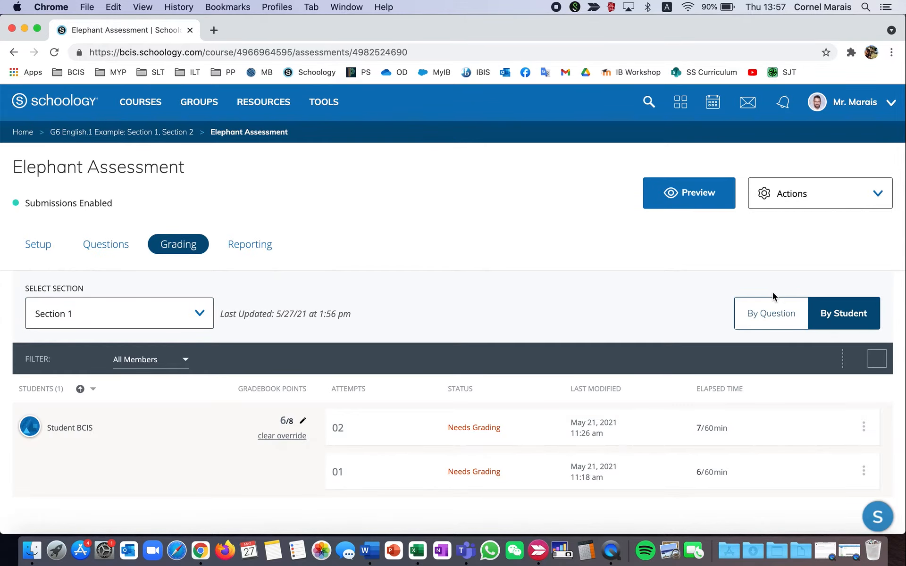
{"action": "scroll", "coordinate": [596, 314], "scroll_direction": "down", "scroll_amount": 2}
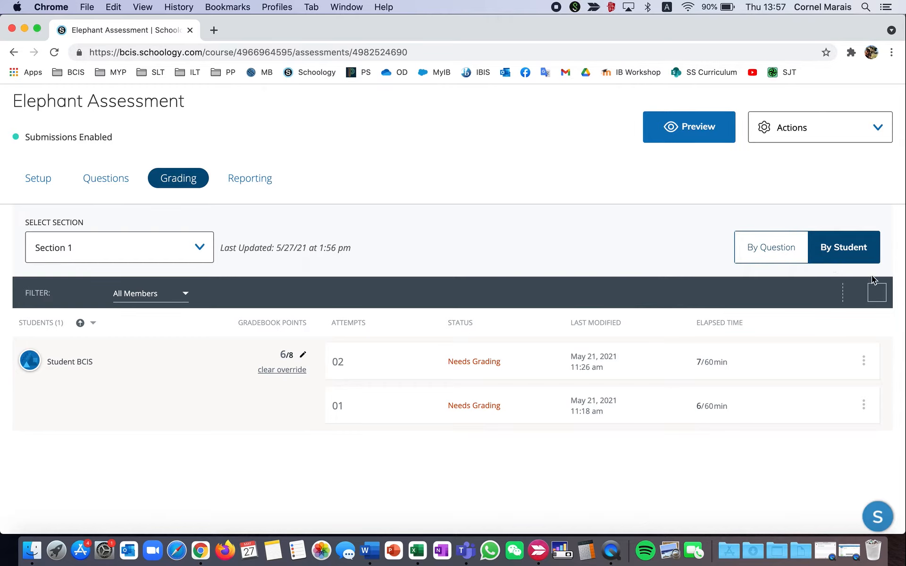
{"action": "left_click", "coordinate": [759, 247]}
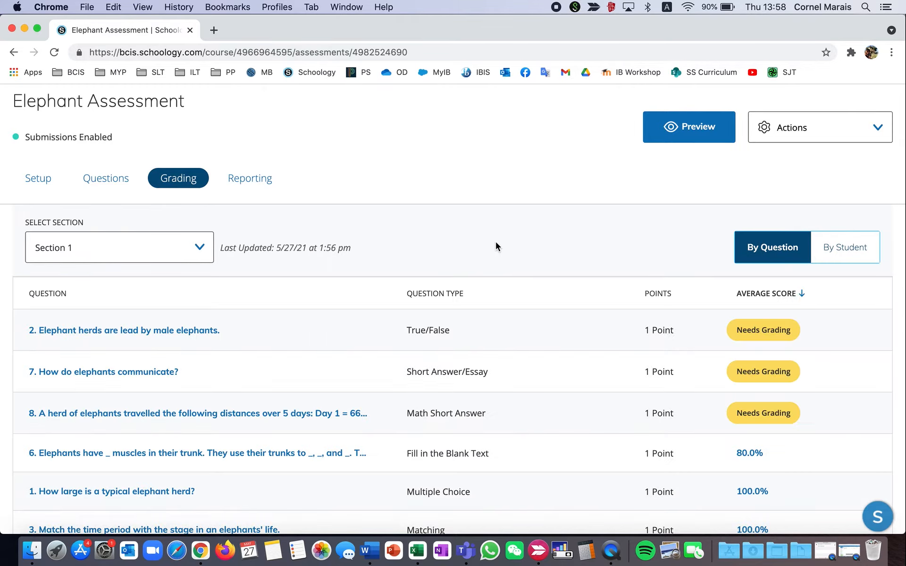
{"action": "scroll", "coordinate": [495, 242], "scroll_direction": "down", "scroll_amount": 3}
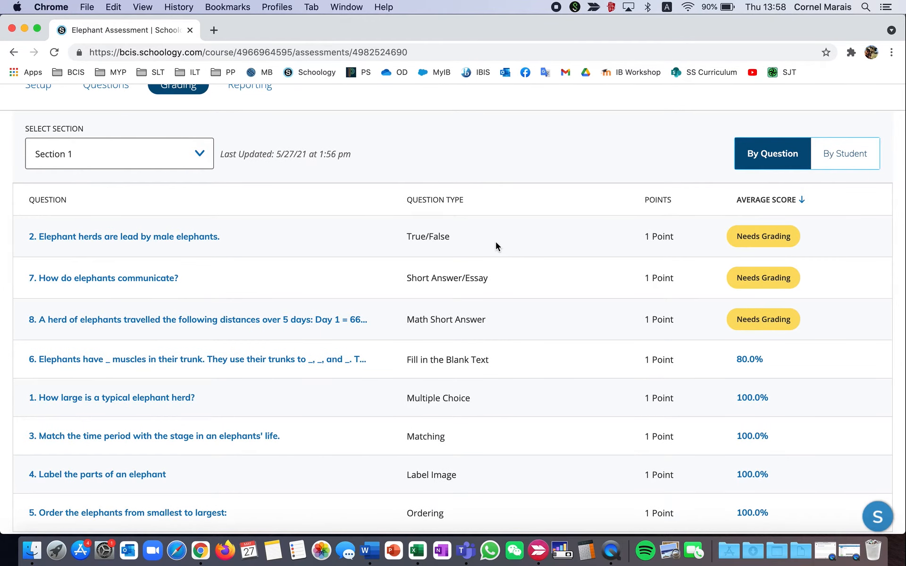
{"action": "scroll", "coordinate": [495, 242], "scroll_direction": "down", "scroll_amount": 2}
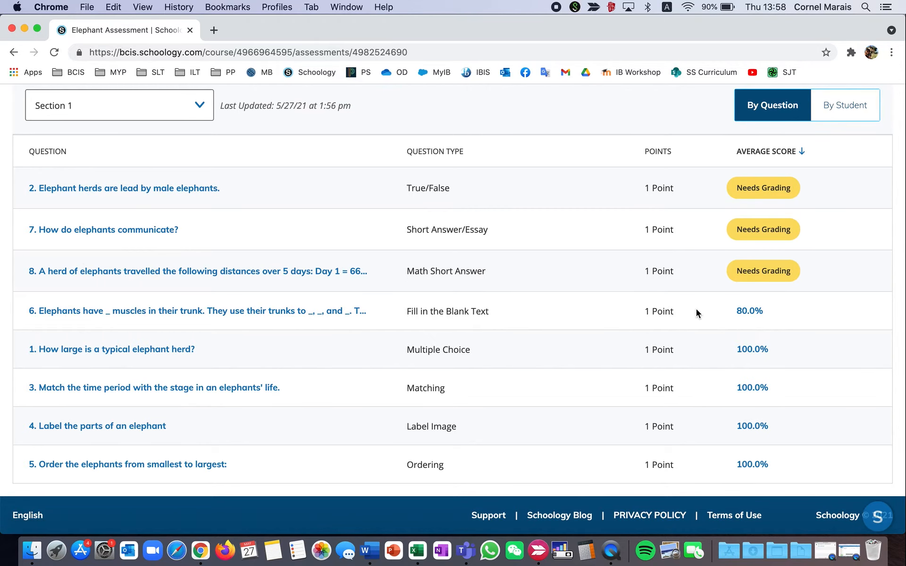
{"action": "scroll", "coordinate": [695, 308], "scroll_direction": "up", "scroll_amount": 5}
{"action": "scroll", "coordinate": [696, 308], "scroll_direction": "down", "scroll_amount": 5}
{"action": "scroll", "coordinate": [690, 432], "scroll_direction": "up", "scroll_amount": 5}
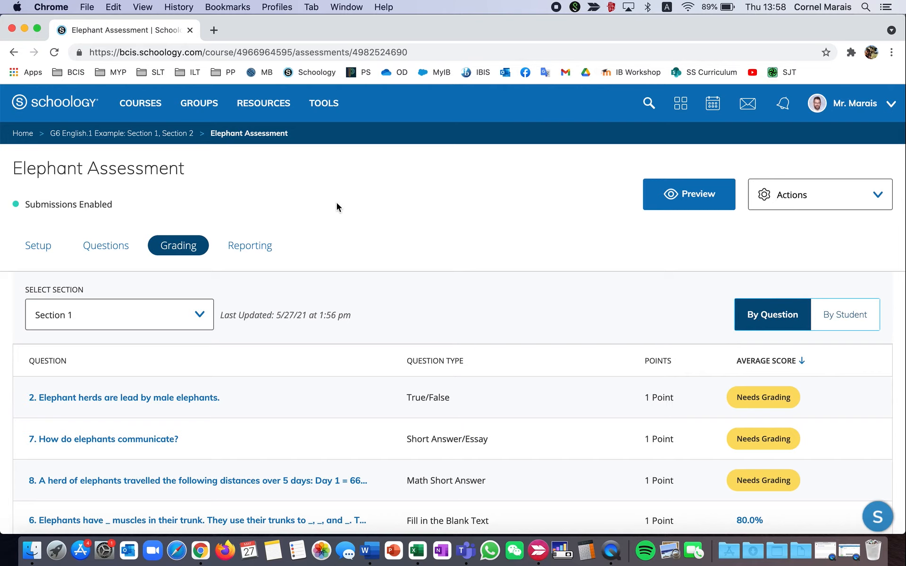
Look over the actions available for the assessment without choosing one
{"action": "left_click", "coordinate": [879, 195]}
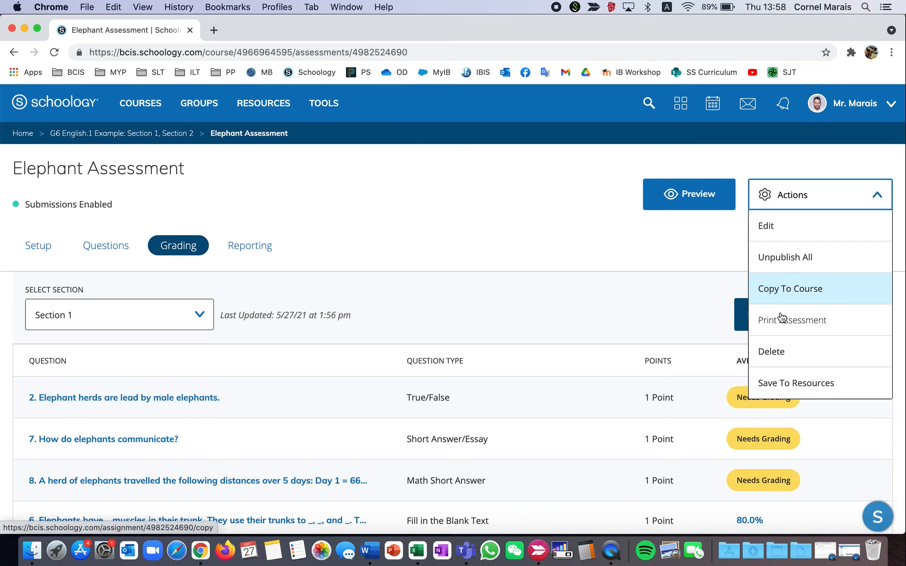
{"action": "left_click", "coordinate": [628, 237]}
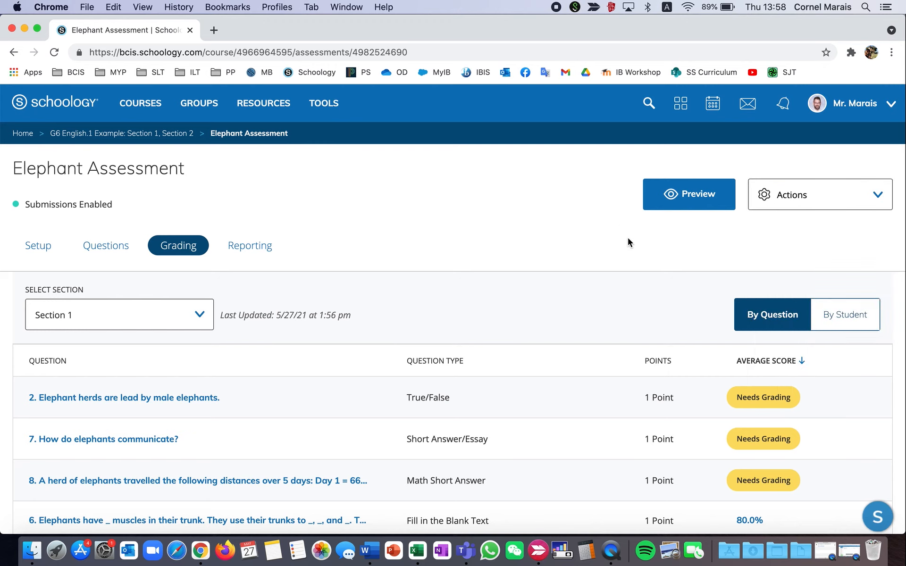